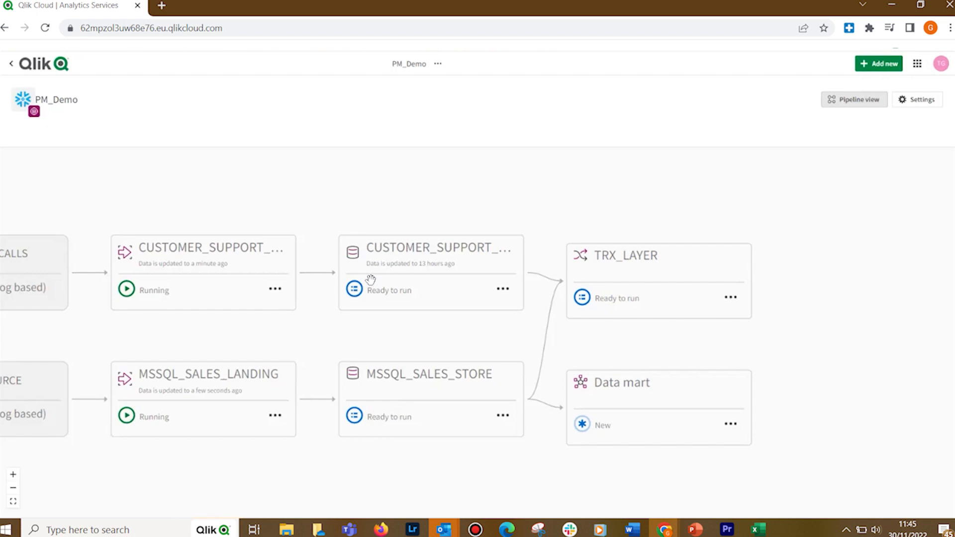
# Create a new data mart from the TRX_LAYER transformation task's actions menu
pyautogui.moveTo(595, 329); pyautogui.dragTo(533, 324)
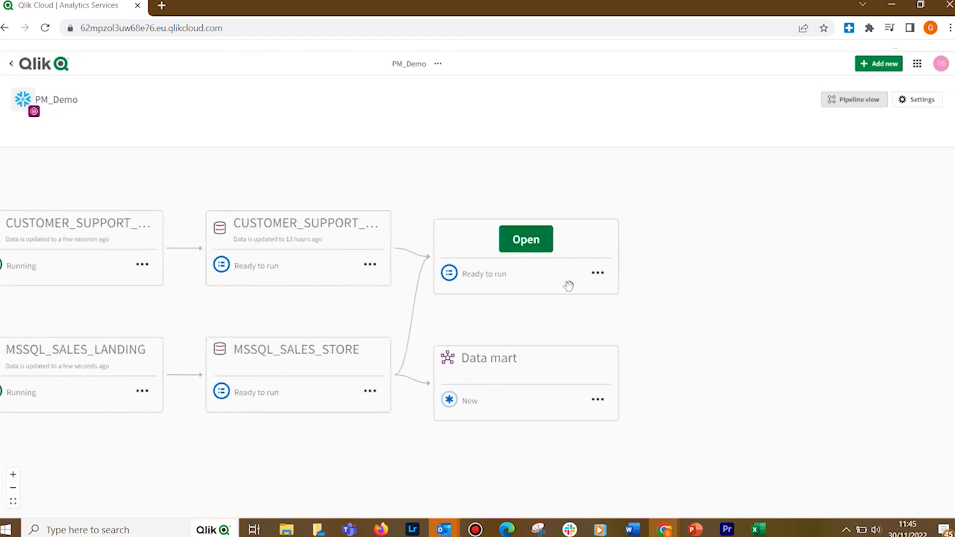
pyautogui.click(598, 272)
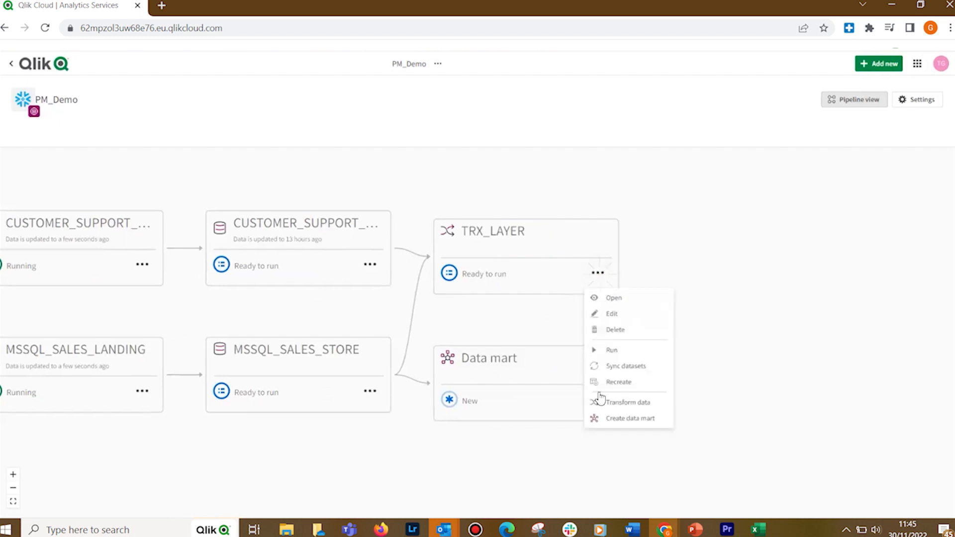
pyautogui.click(618, 422)
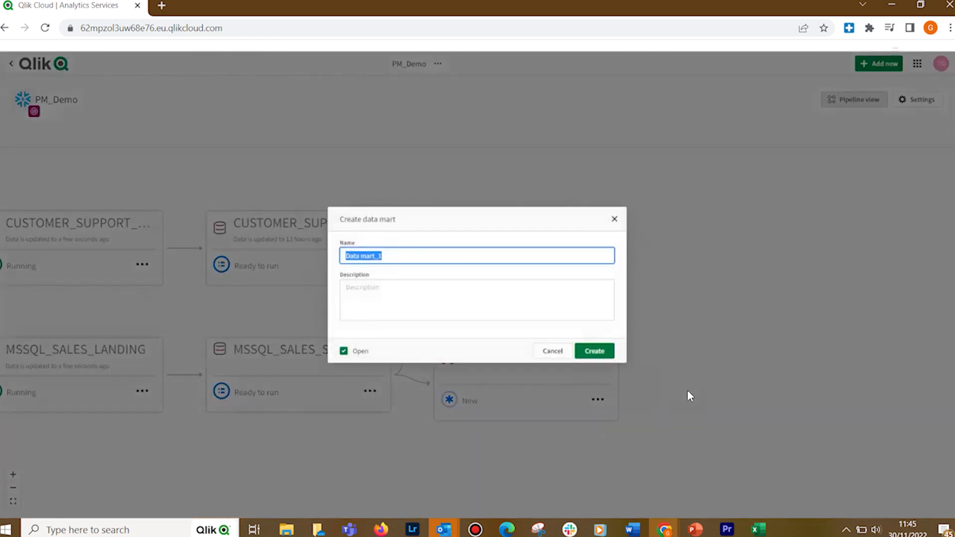
pyautogui.write('DM')
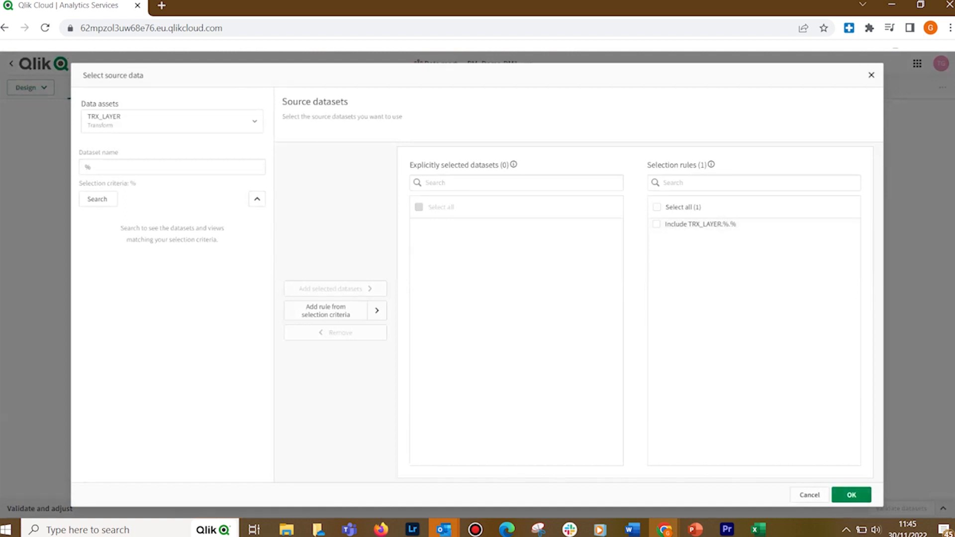
# Confirm the Include TRX_LAYER.%.% rule so all TRX_LAYER datasets feed the data mart
pyautogui.click(851, 495)
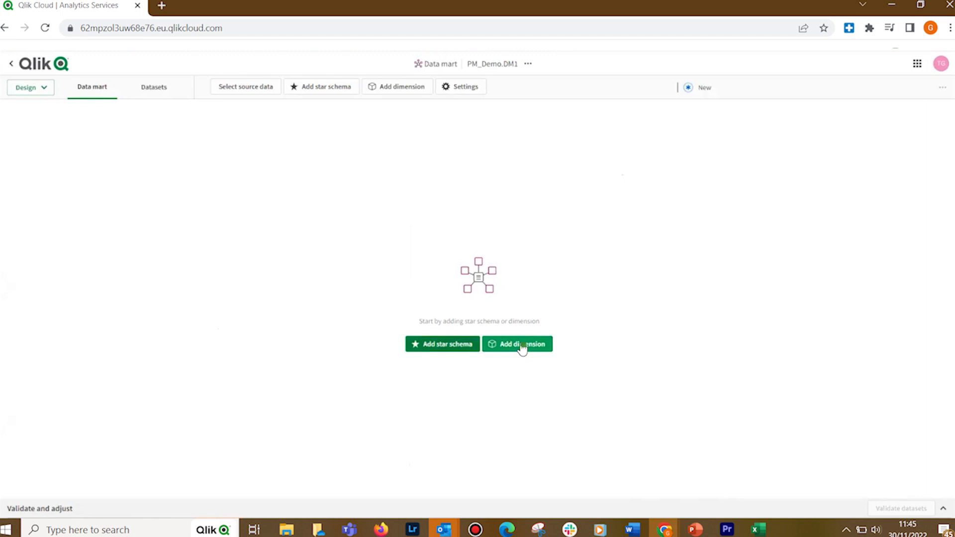
# Add a Type 1 dimension named DIM_CUSTOMERS based on the CUSTOMERS dataset
pyautogui.click(522, 346)
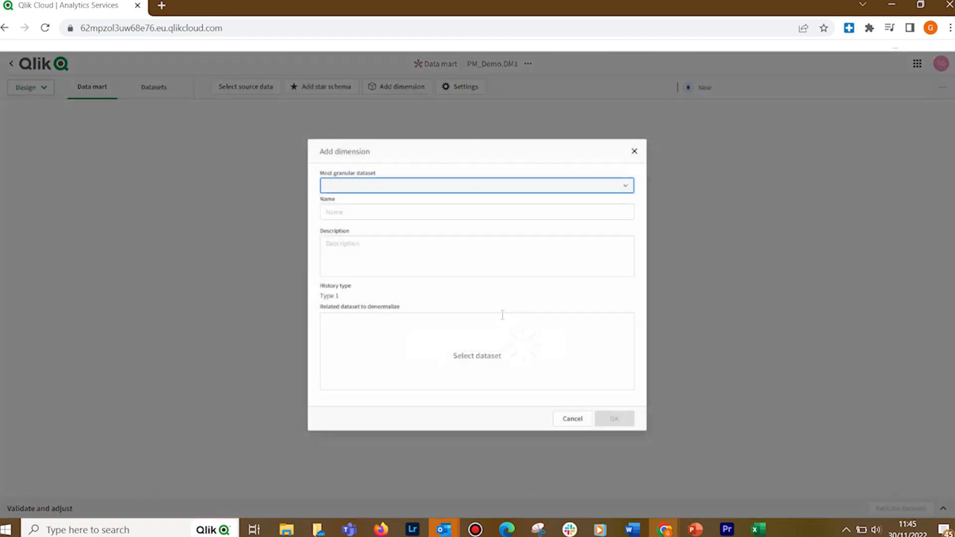
pyautogui.click(539, 187)
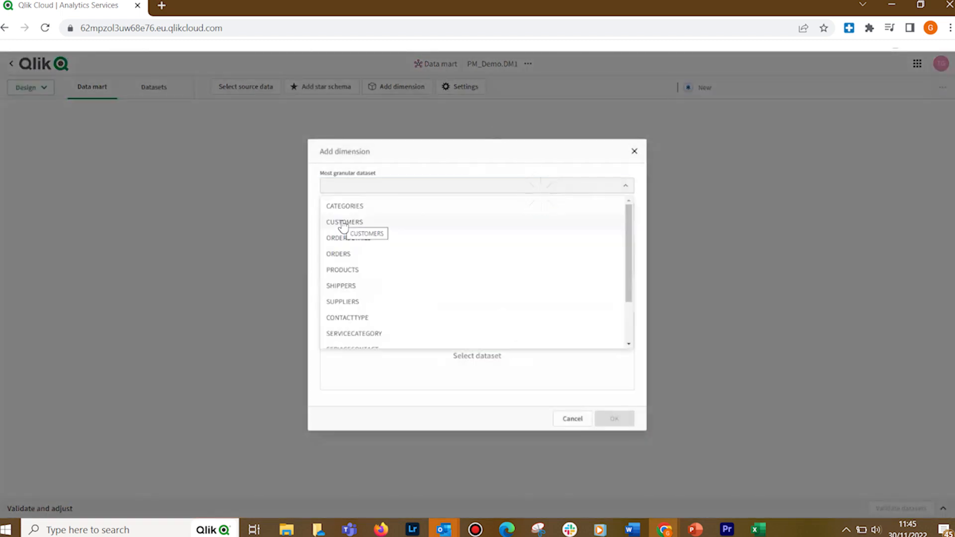
pyautogui.click(343, 224)
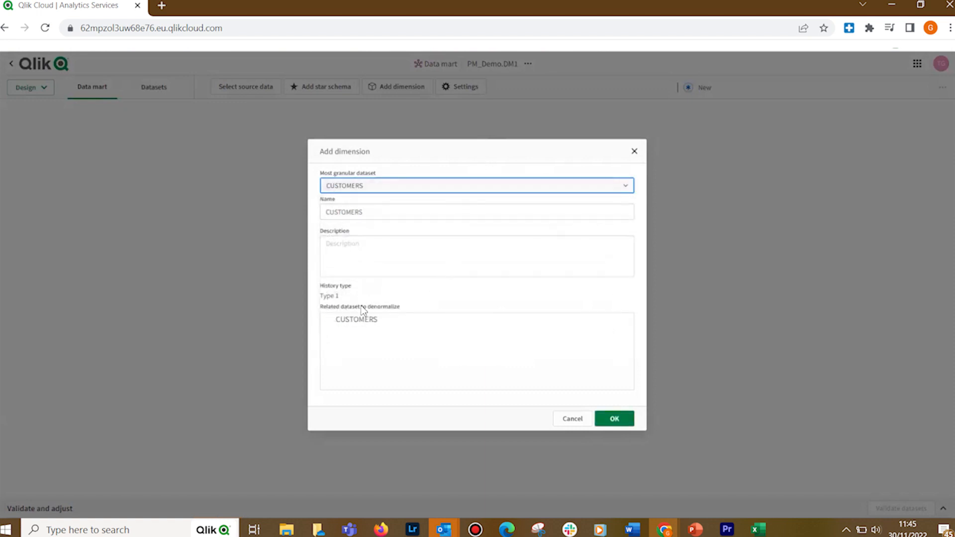
pyautogui.tripleClick(335, 297)
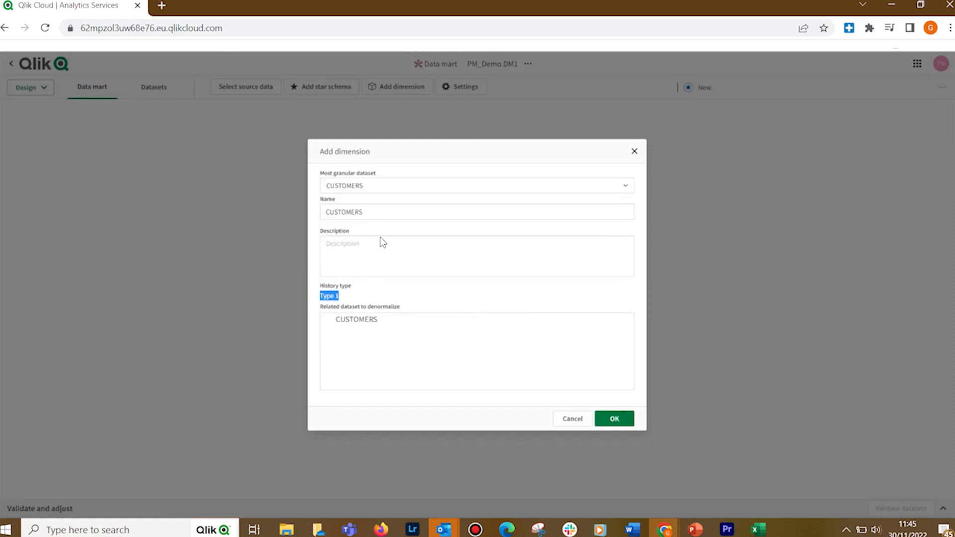
pyautogui.doubleClick(379, 213)
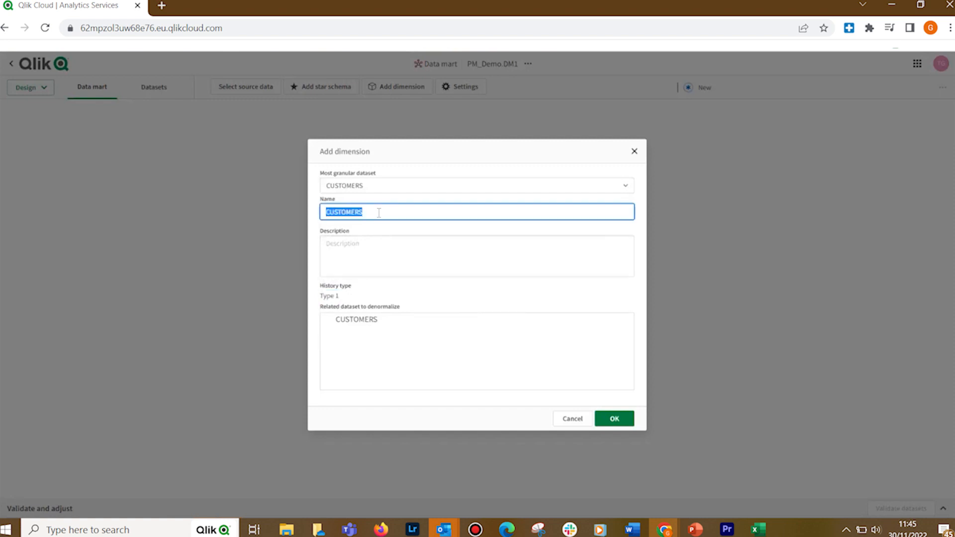
pyautogui.press('Home')
pyautogui.write('DIM_')
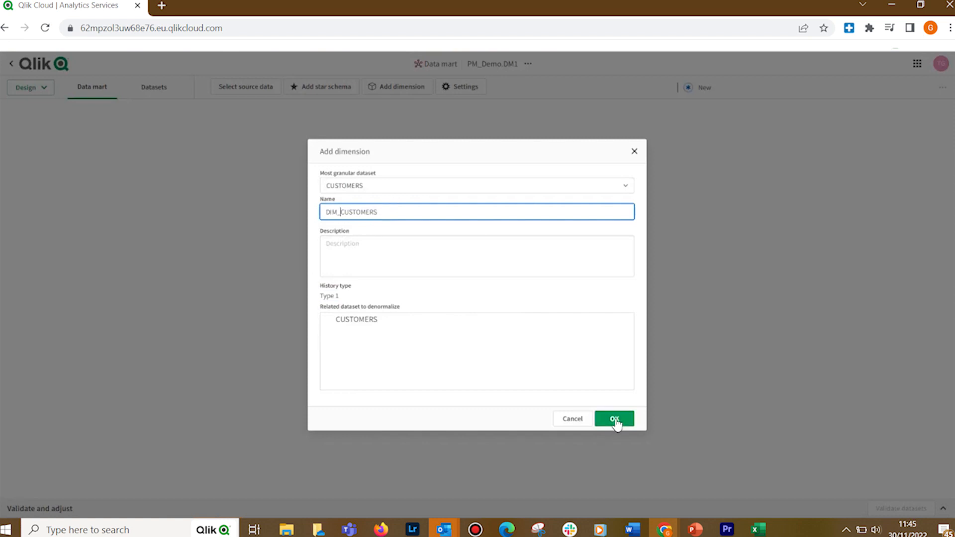
pyautogui.click(616, 421)
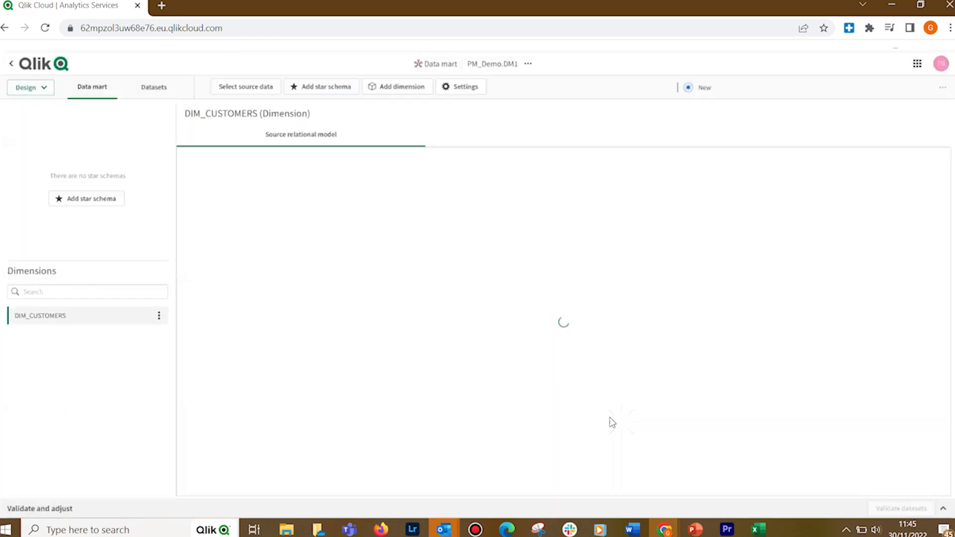
pyautogui.click(53, 323)
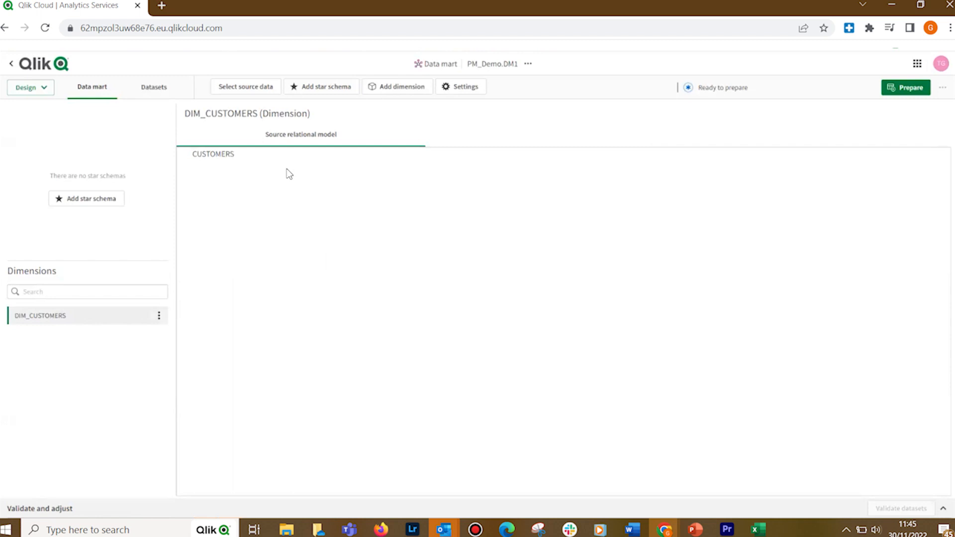
pyautogui.click(389, 91)
# Add DIM_PRODUCTS on PRODUCTS with CATEGORIES and SUPPLIERS denormalized into it
pyautogui.click(389, 187)
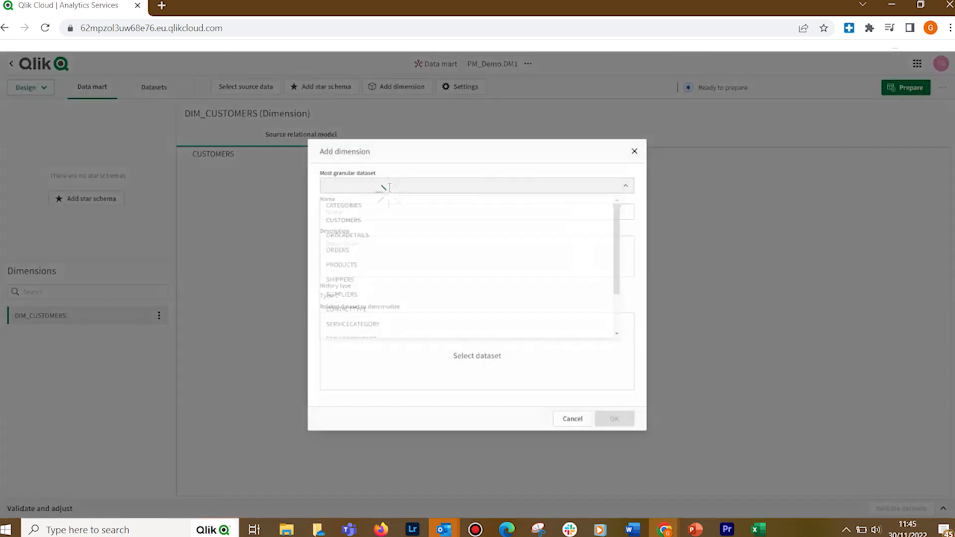
pyautogui.click(342, 271)
pyautogui.click(329, 321)
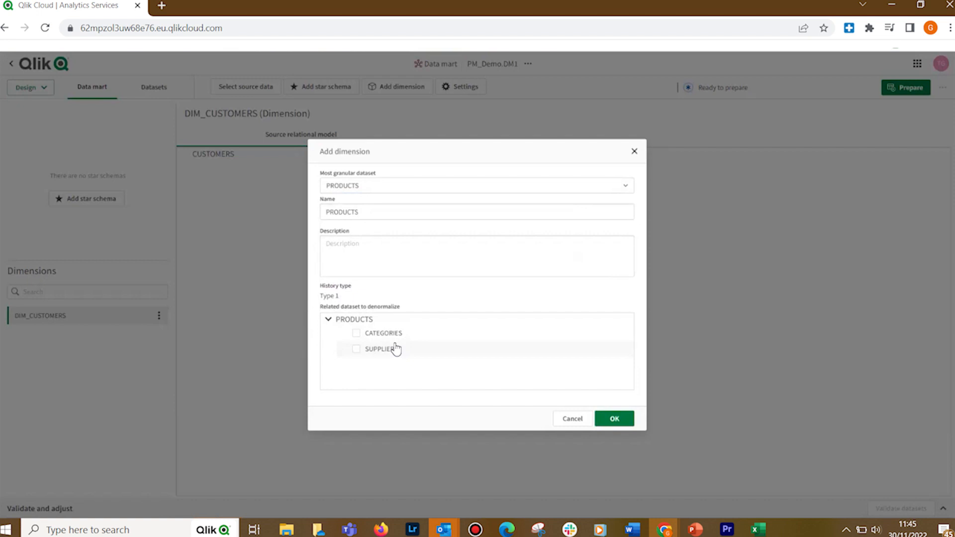
pyautogui.click(356, 334)
pyautogui.click(358, 351)
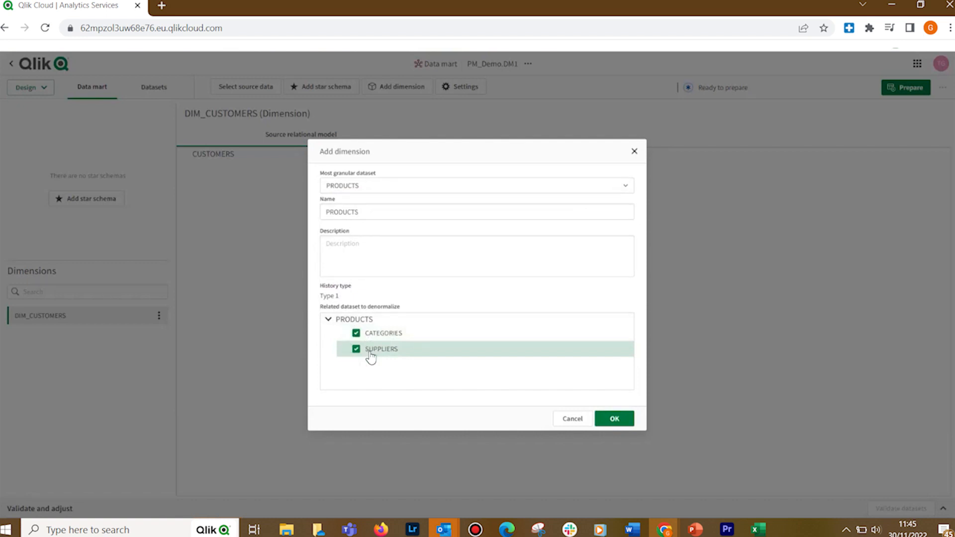
pyautogui.doubleClick(389, 212)
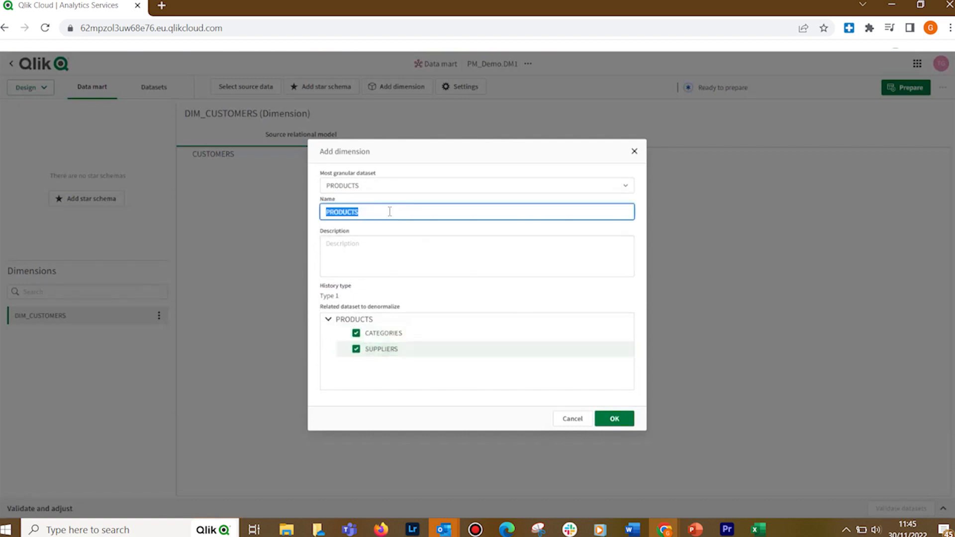
pyautogui.press('Home')
pyautogui.write('DIM_')
pyautogui.click(614, 419)
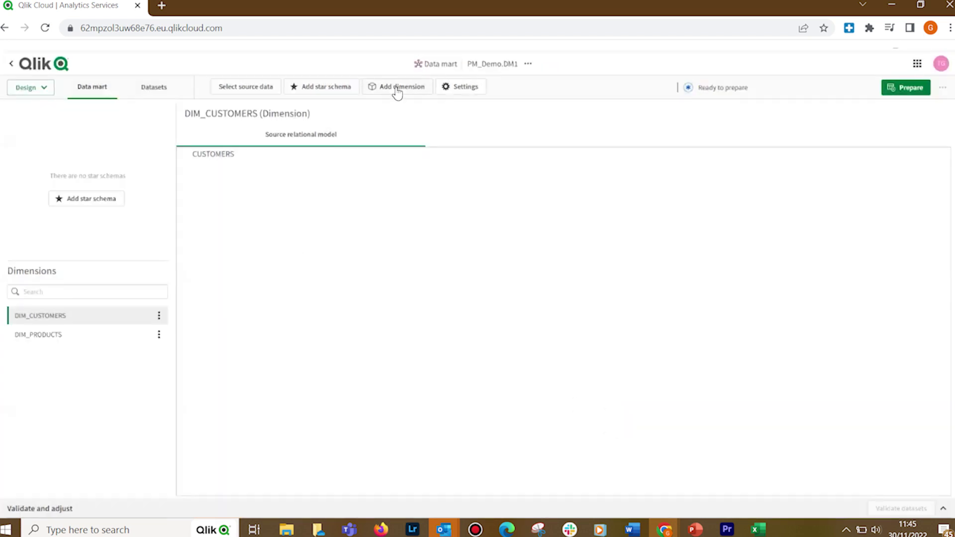
# Add a SUPPLIERS dimension based on the SUPPLIERS dataset
pyautogui.click(397, 88)
pyautogui.click(549, 185)
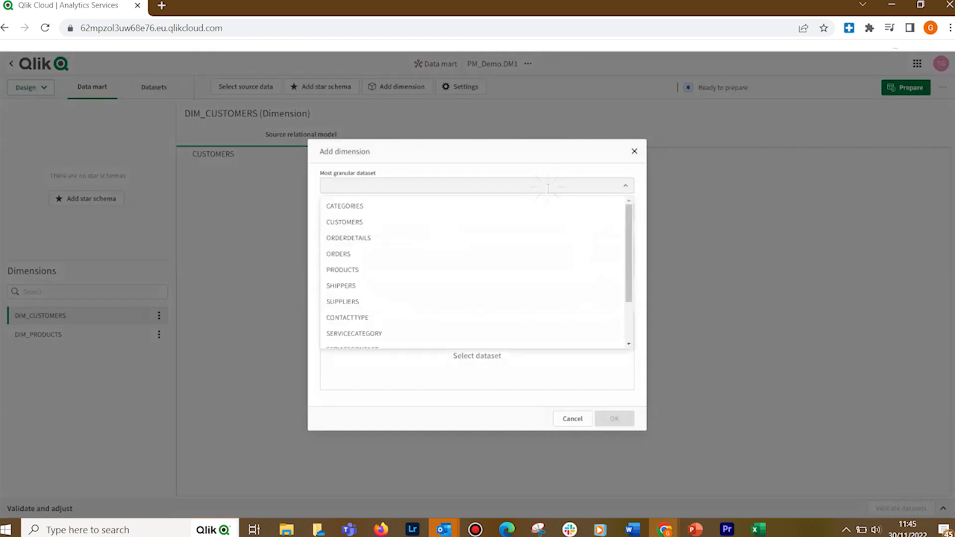
pyautogui.click(342, 302)
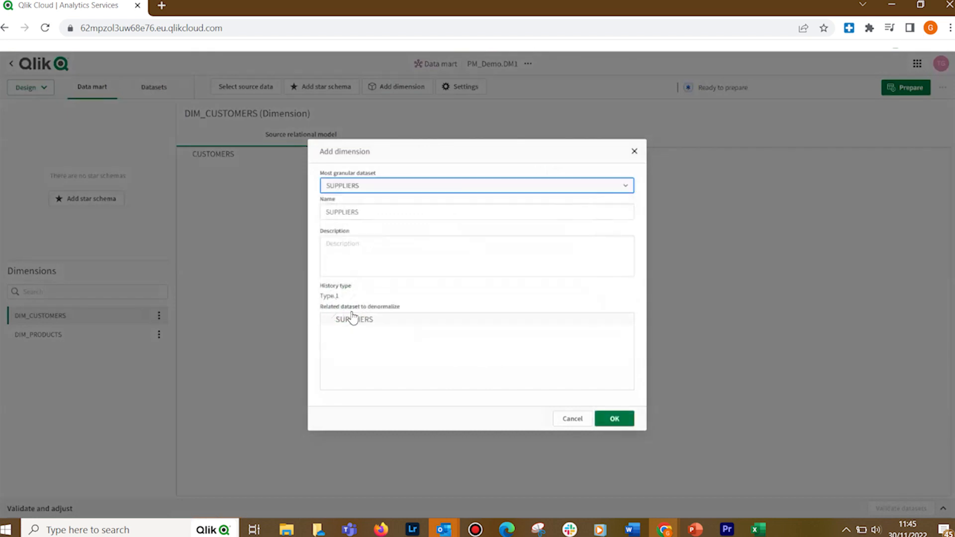
pyautogui.click(613, 419)
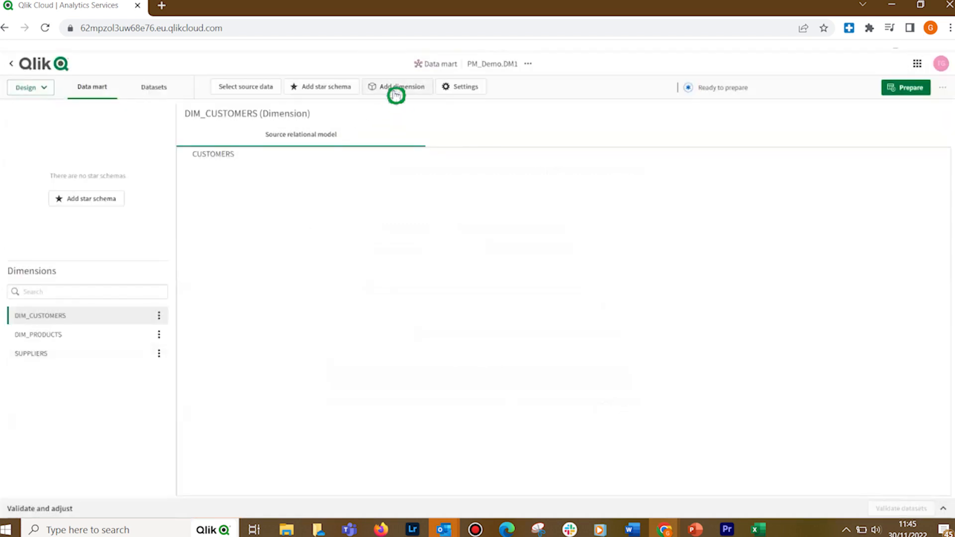
# Add a DIM_EXTERNAL_CUSTOMERS dimension based on the CUSTOMERS dataset
pyautogui.click(396, 88)
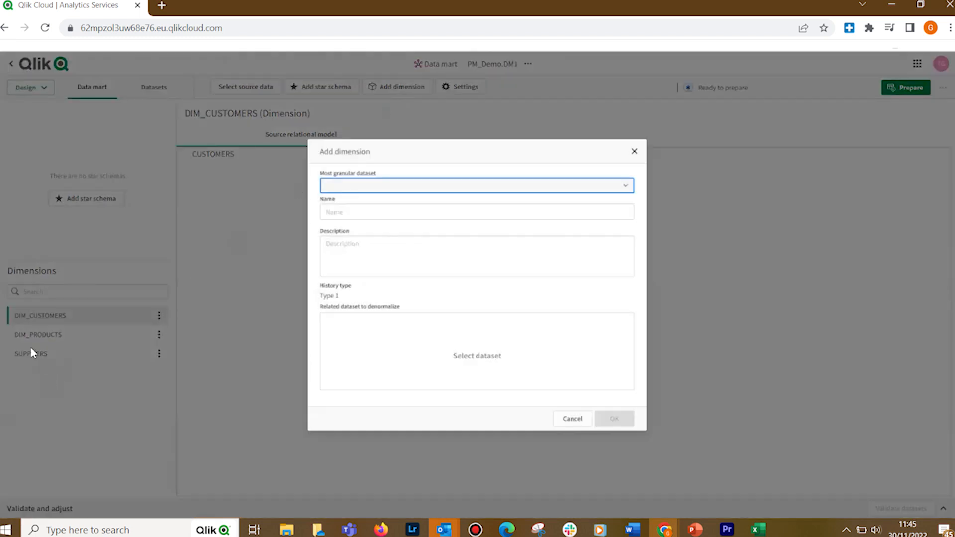
pyautogui.click(415, 187)
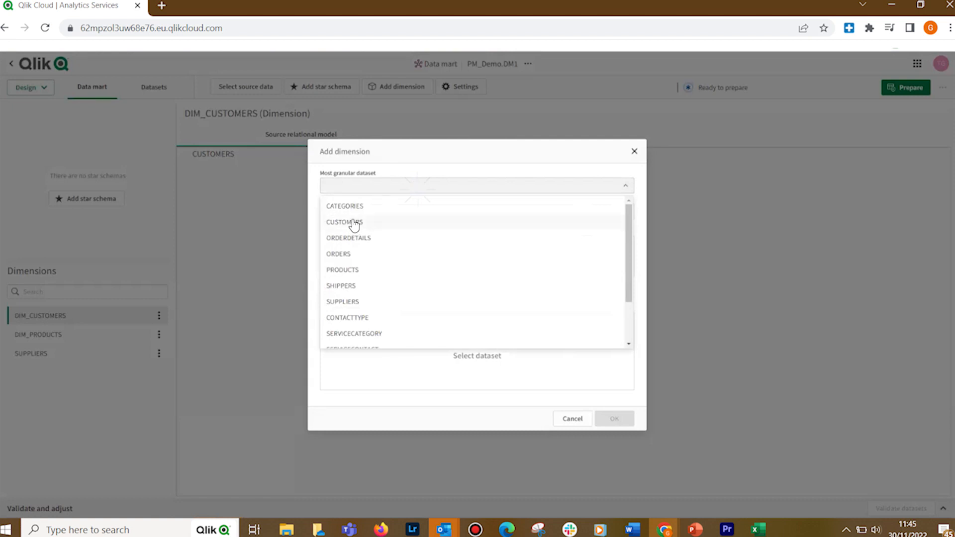
pyautogui.click(354, 222)
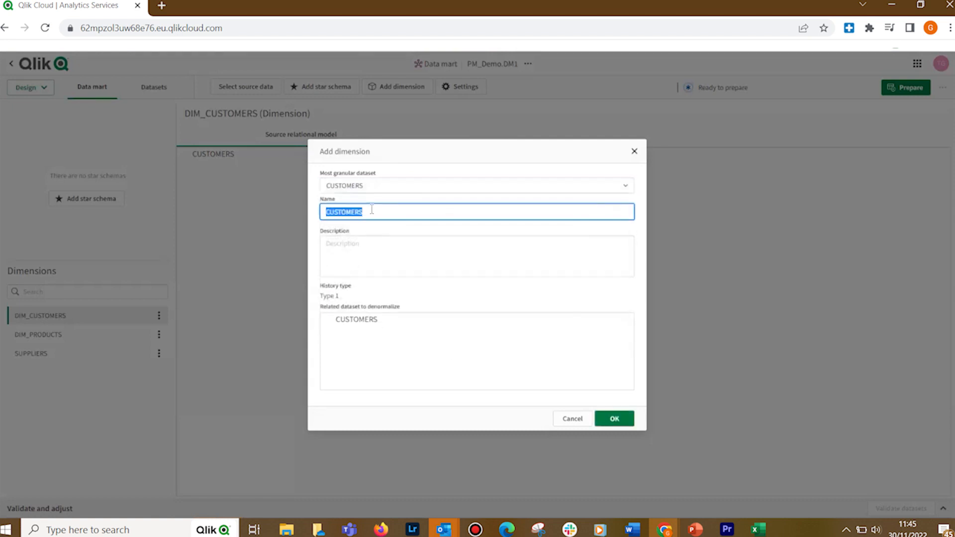
pyautogui.write('DIM_EXTERNAL_CU')
pyautogui.write('STOMERS')
pyautogui.click(611, 420)
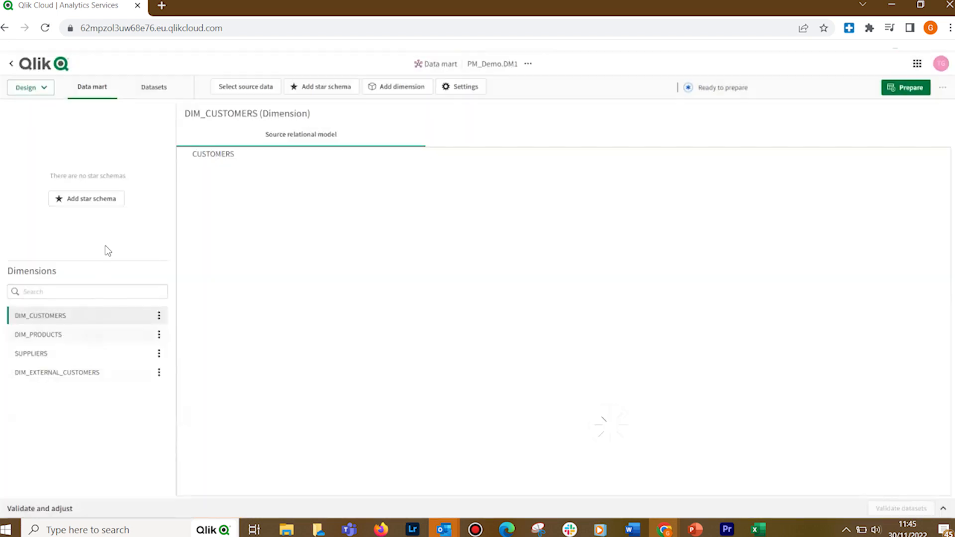
pyautogui.click(47, 317)
pyautogui.click(100, 205)
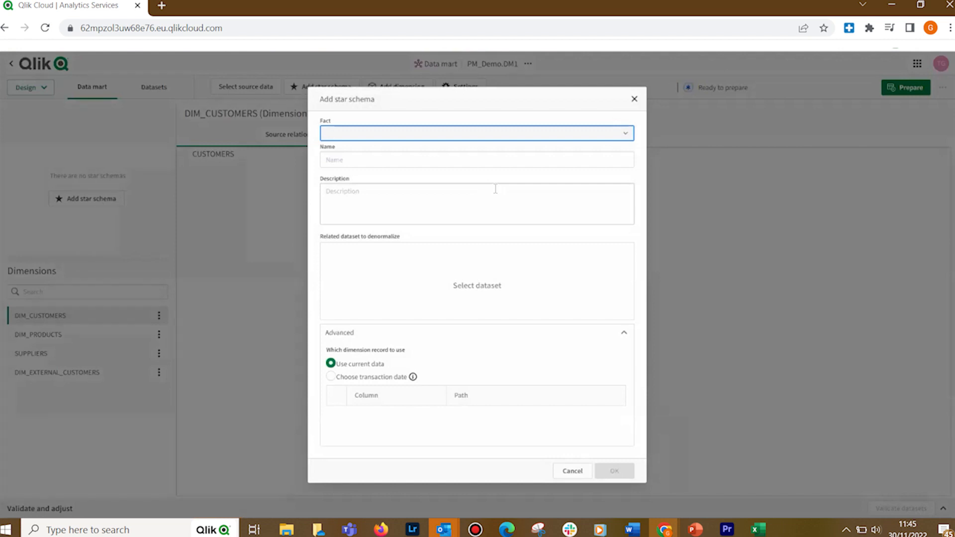
# Use ORDERDETAILS as the fact named FACT_REVENUE, denormalizing ORDERS but not SHIPPING_ADDRESS
pyautogui.click(625, 133)
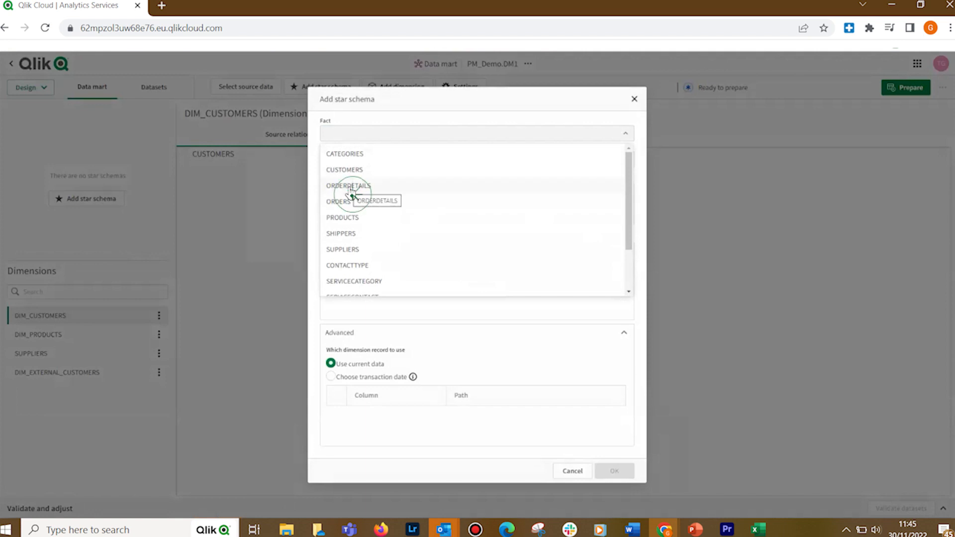
pyautogui.click(350, 188)
pyautogui.doubleClick(380, 162)
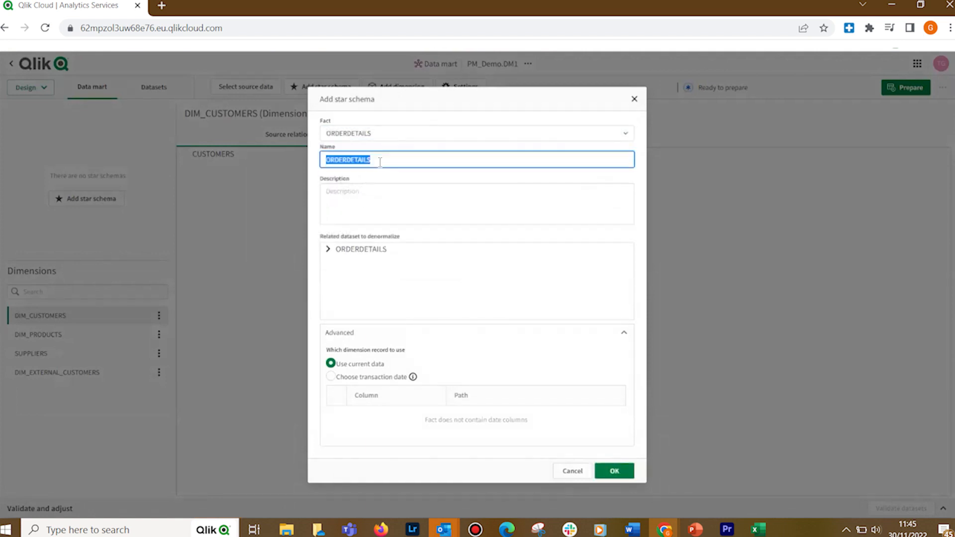
pyautogui.write('FACT_REVENUE')
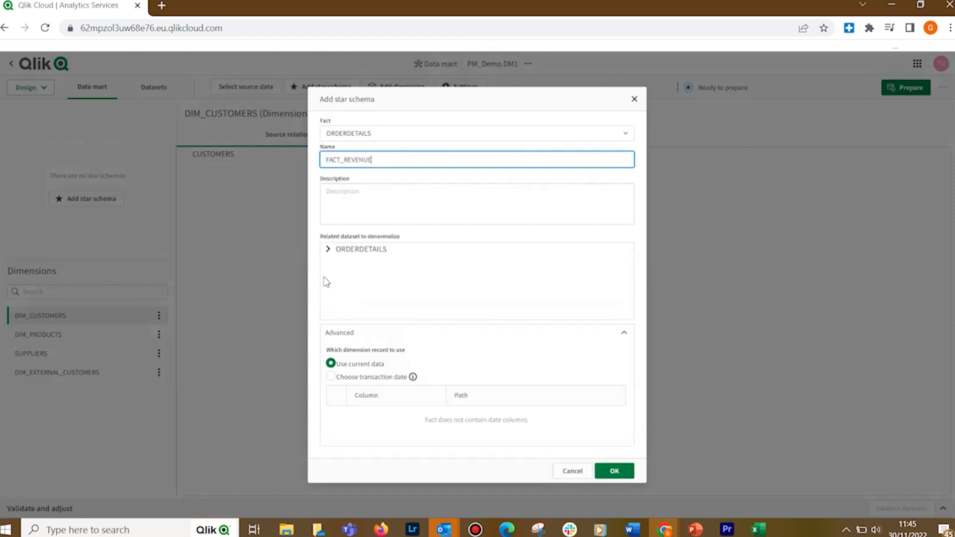
pyautogui.click(328, 250)
pyautogui.click(357, 264)
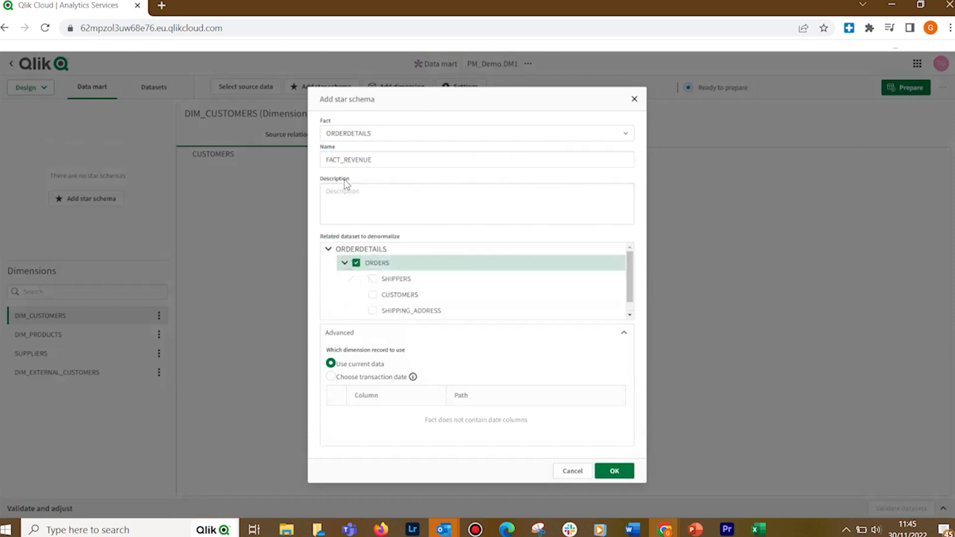
pyautogui.scroll(-1, 373, 298)
pyautogui.click(373, 295)
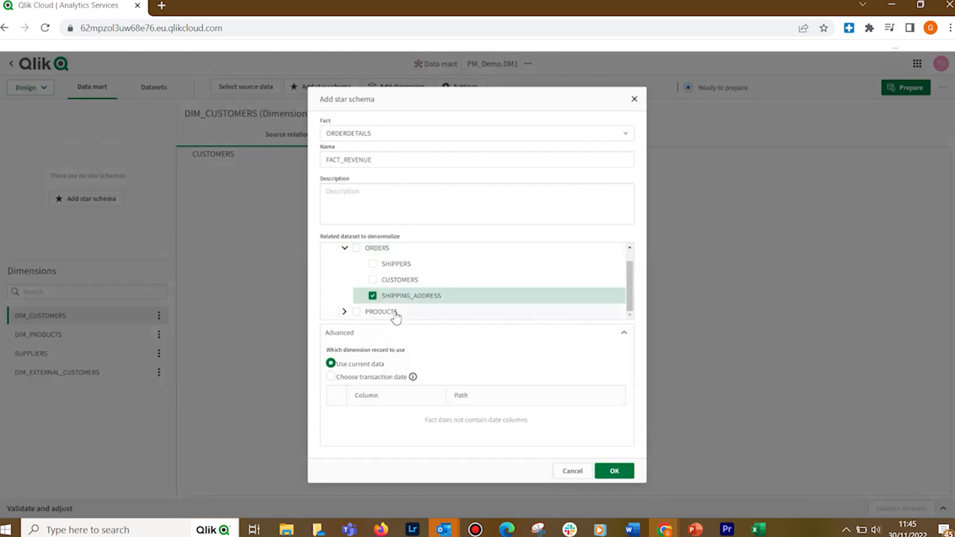
pyautogui.click(373, 296)
pyautogui.click(357, 249)
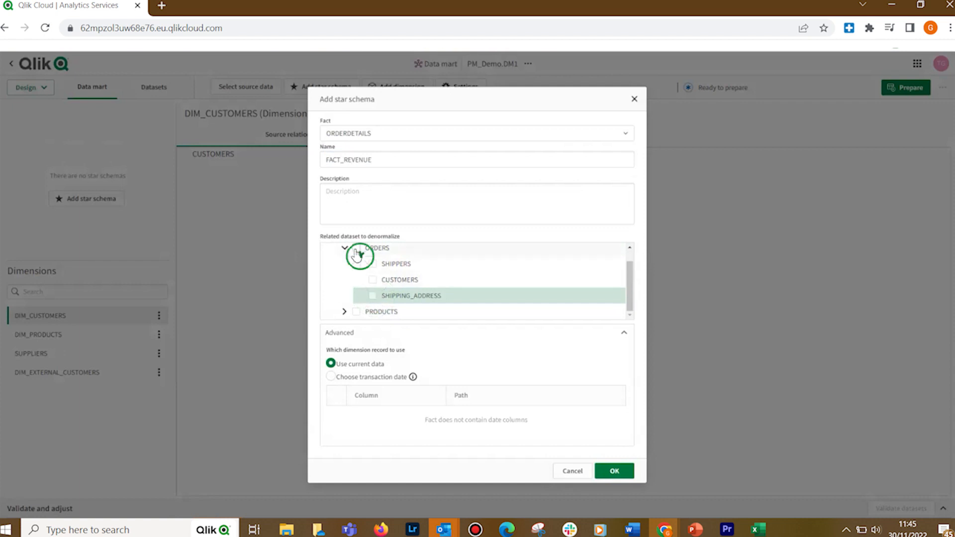
pyautogui.click(344, 249)
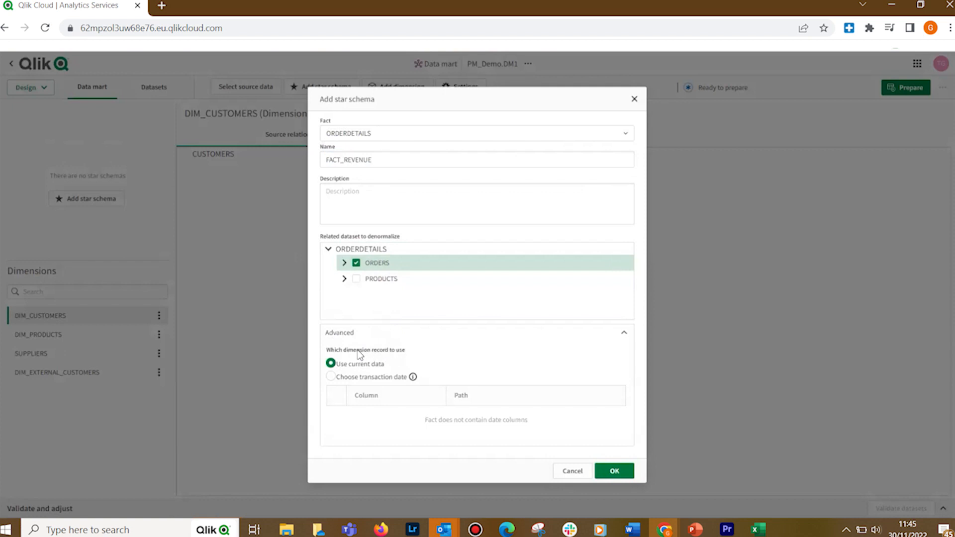
# Set ORDERDATE as the transaction date and confirm the FACT_REVENUE star schema
pyautogui.click(335, 380)
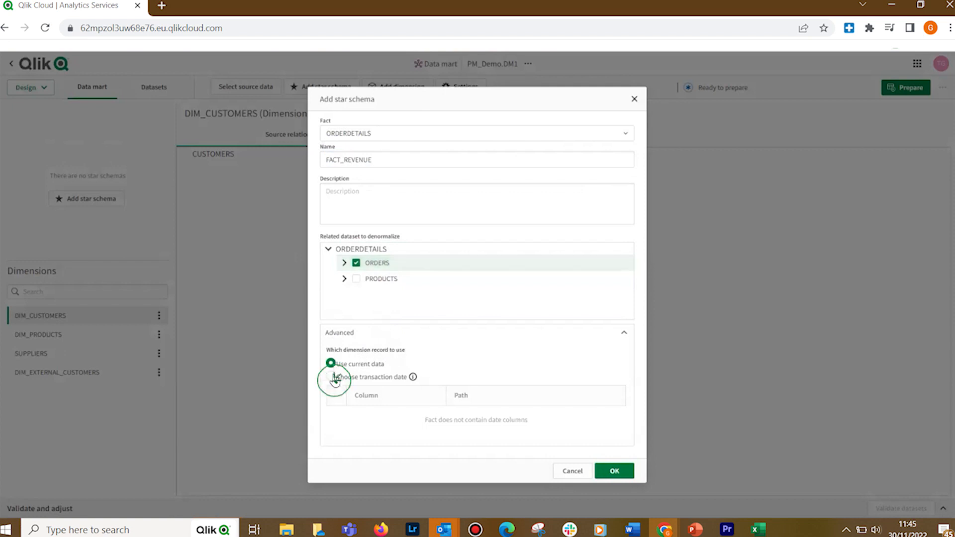
pyautogui.click(336, 420)
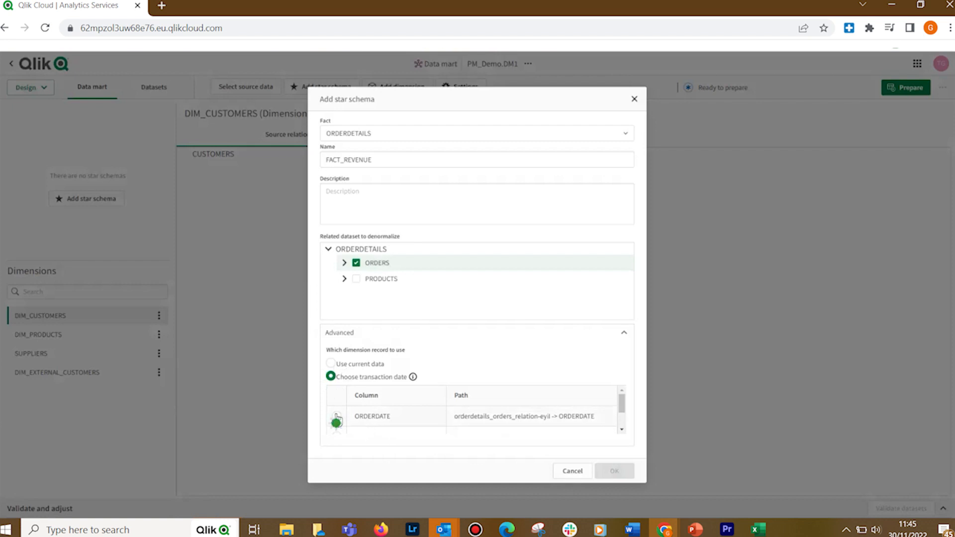
pyautogui.click(618, 473)
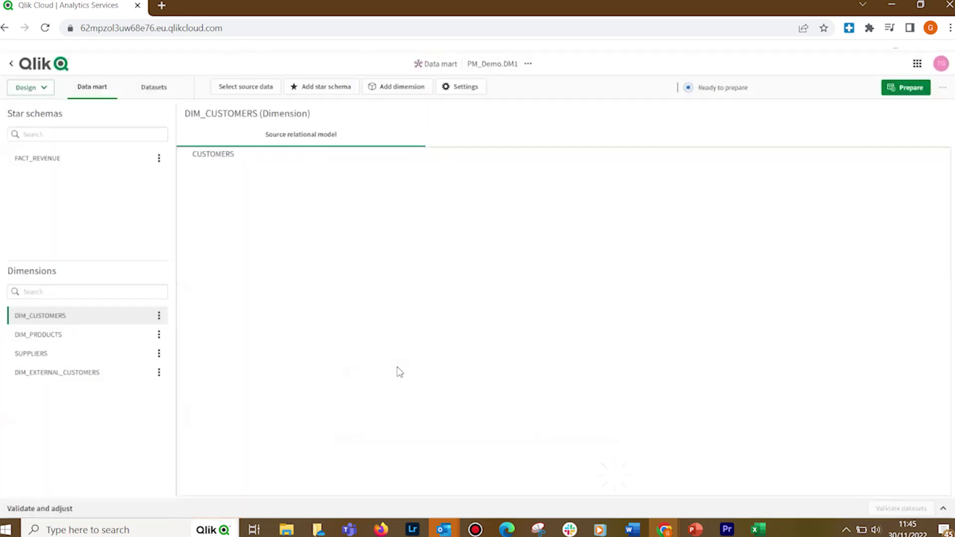
pyautogui.click(37, 166)
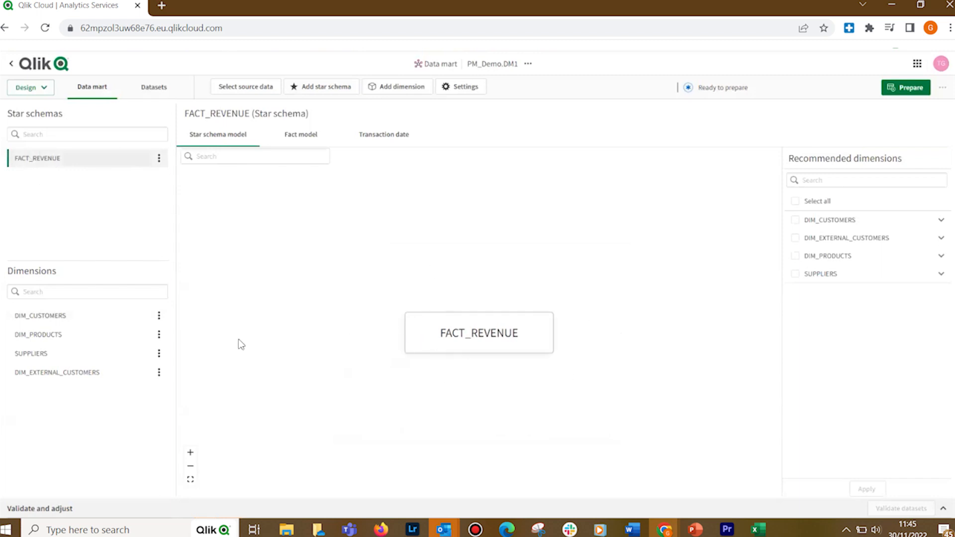
# Link DIM_CUSTOMERS, DIM_EXTERNAL_CUSTOMERS, DIM_PRODUCTS and SUPPLIERS to FACT_REVENUE and apply
pyautogui.click(844, 231)
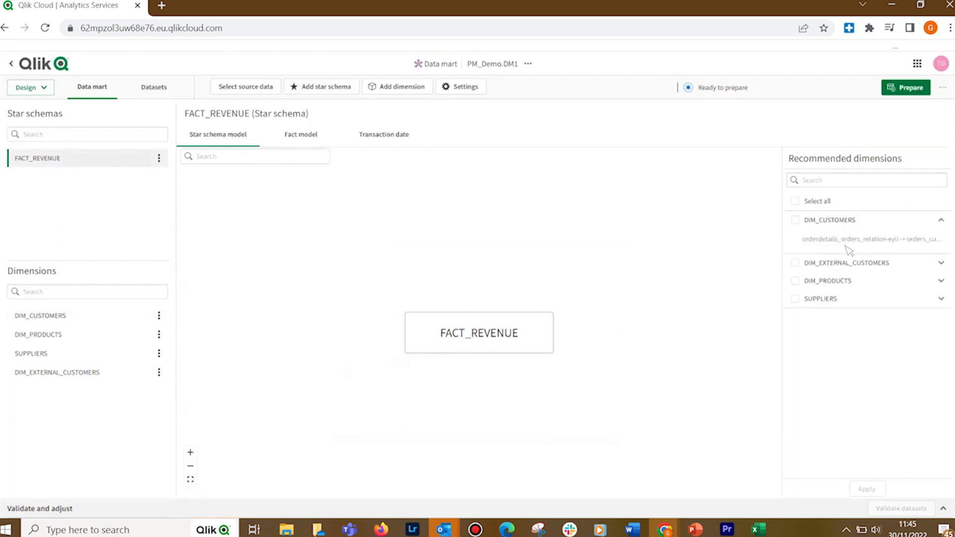
pyautogui.click(850, 264)
pyautogui.click(853, 304)
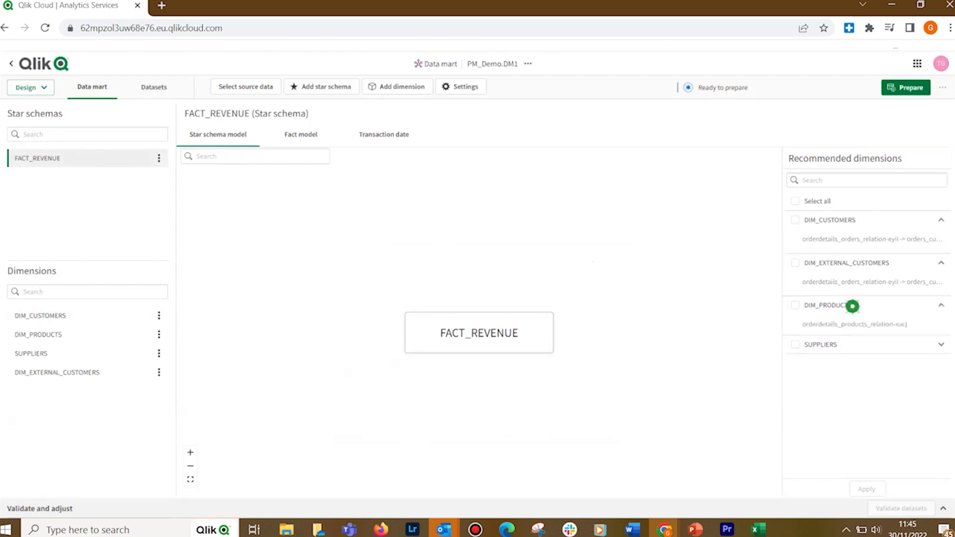
pyautogui.click(795, 348)
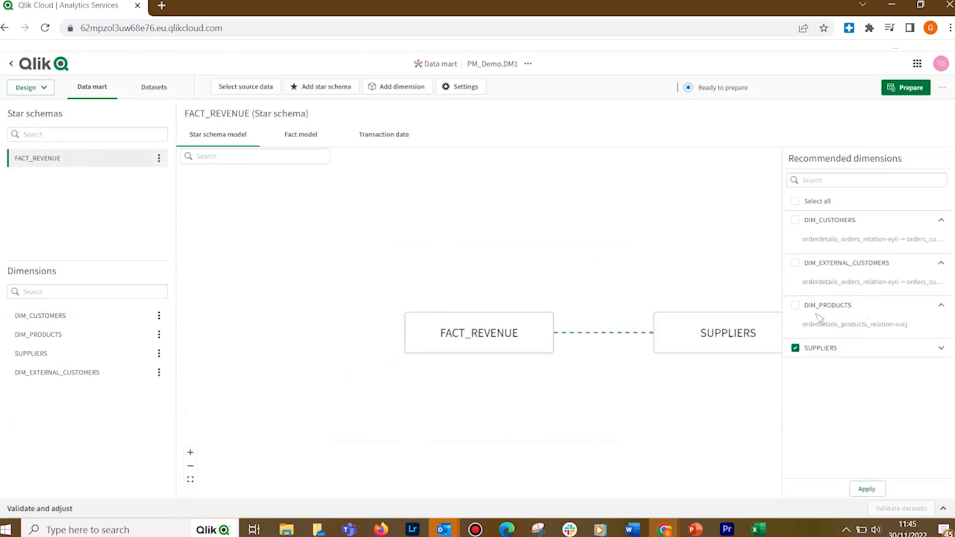
pyautogui.click(796, 306)
pyautogui.click(796, 263)
pyautogui.click(796, 221)
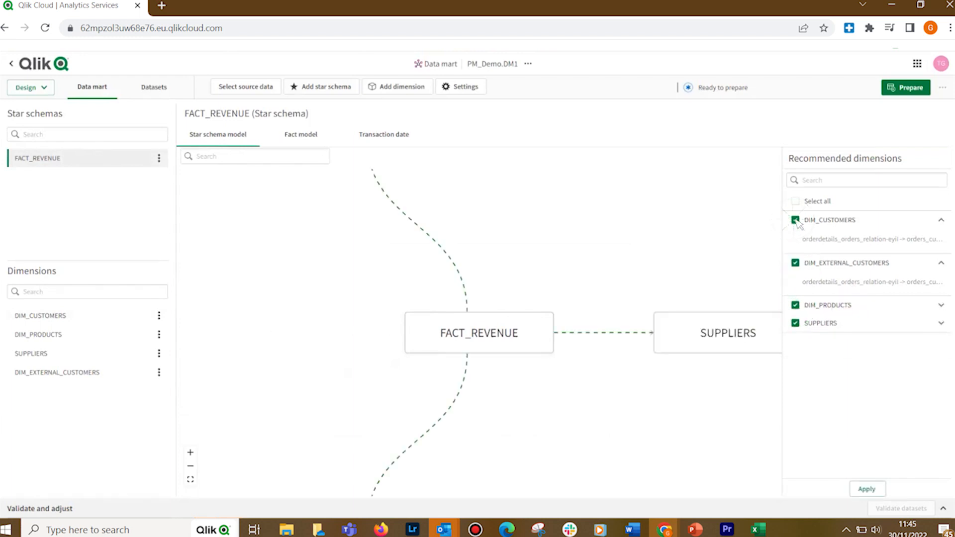
pyautogui.scroll(-2, 595, 291)
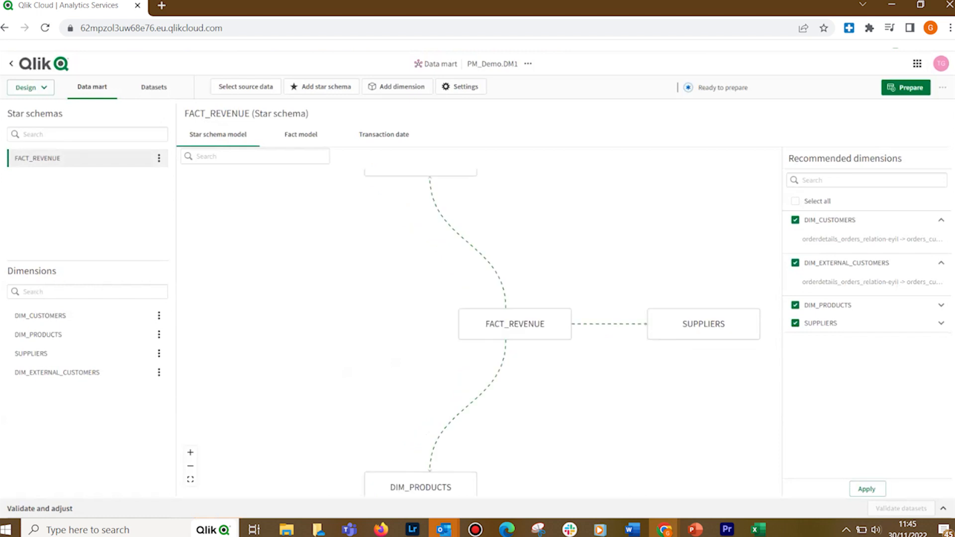
pyautogui.click(867, 489)
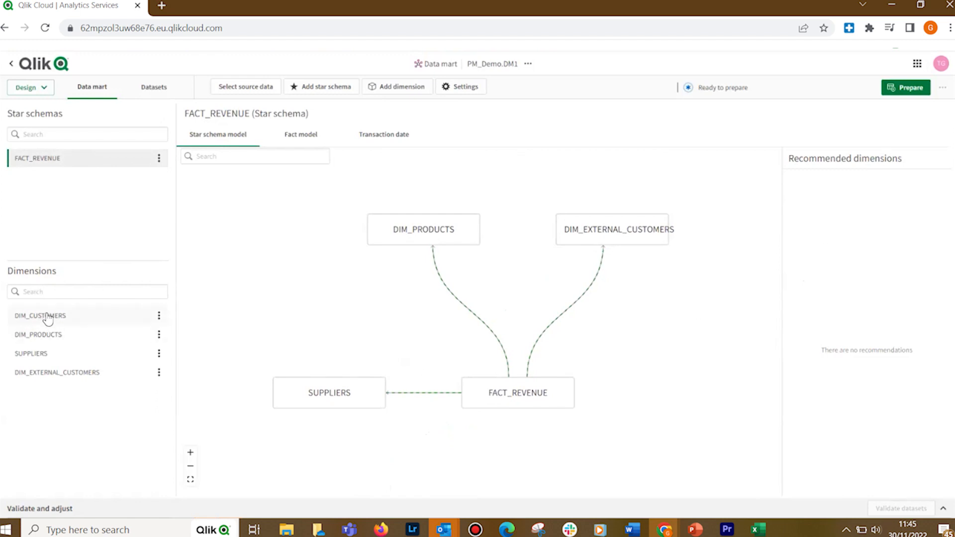
pyautogui.click(307, 88)
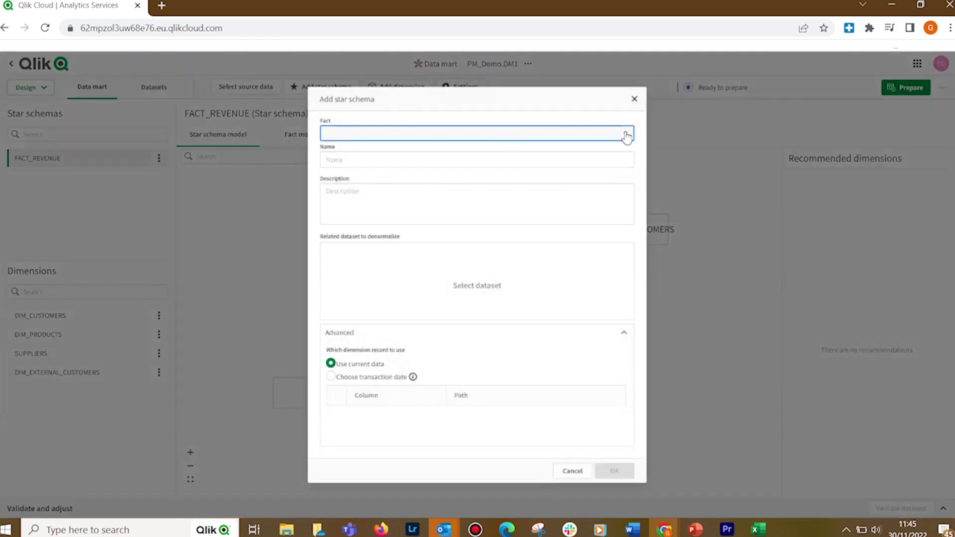
# Add a second star schema using ORDERS as the fact table
pyautogui.click(626, 133)
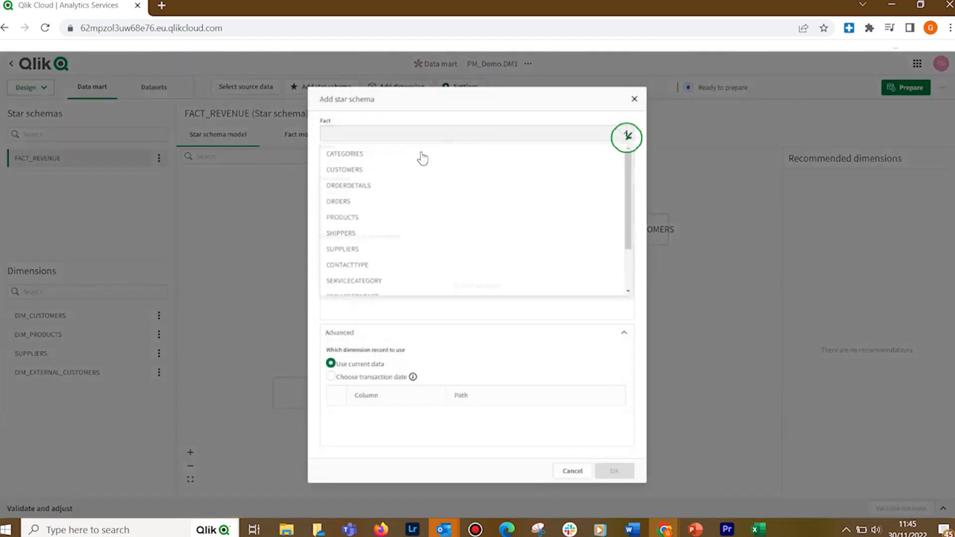
pyautogui.click(347, 207)
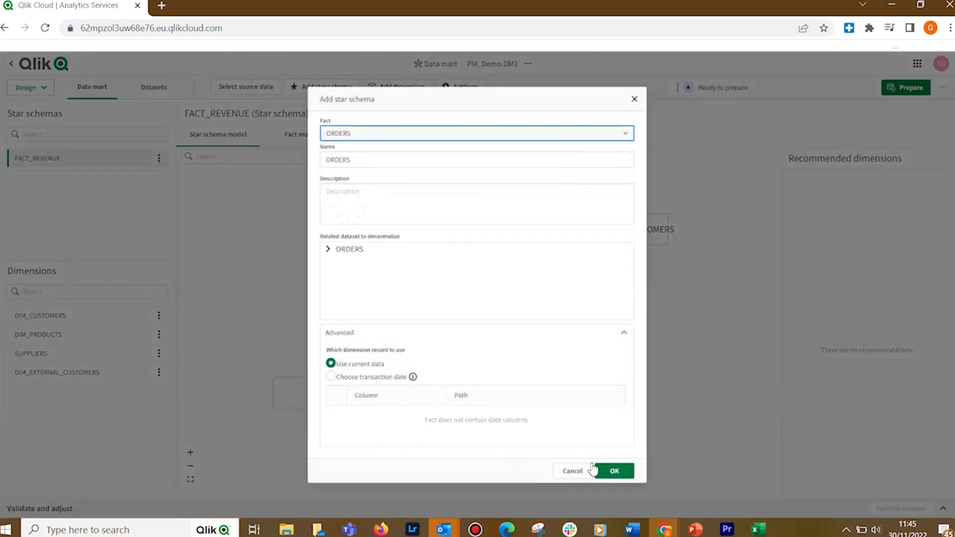
pyautogui.click(609, 471)
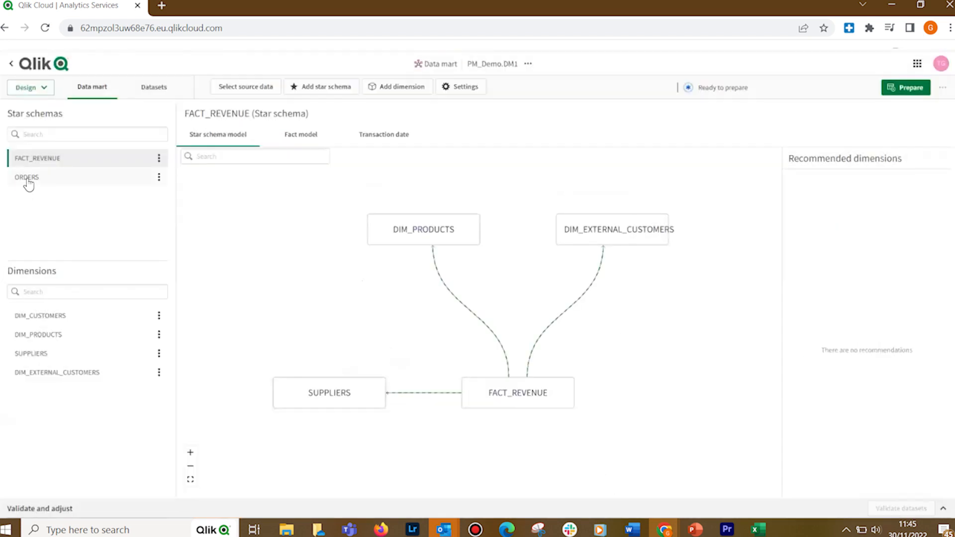
# Link DIM_CUSTOMERS and DIM_EXTERNAL_CUSTOMERS to ORDERS and show the datasets' column lists
pyautogui.click(26, 179)
pyautogui.click(795, 220)
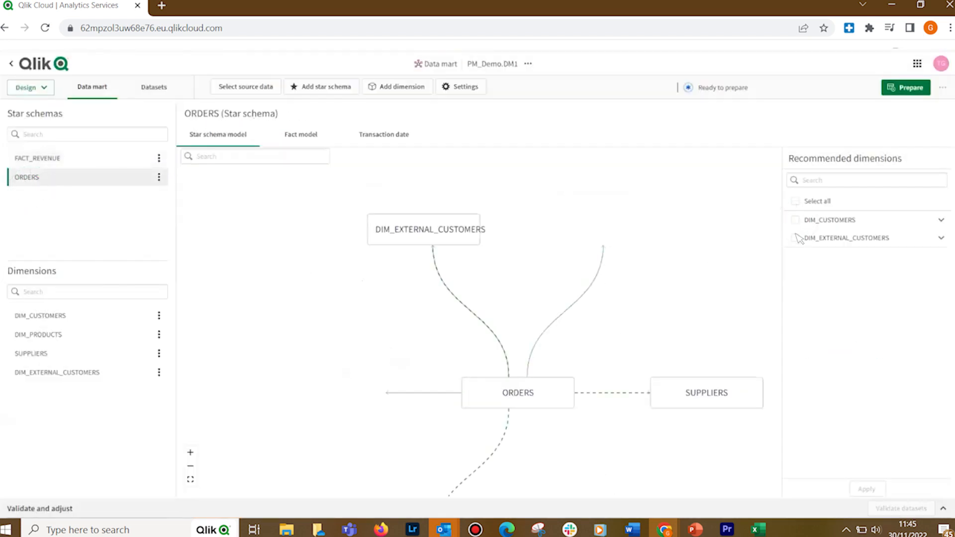
pyautogui.click(795, 238)
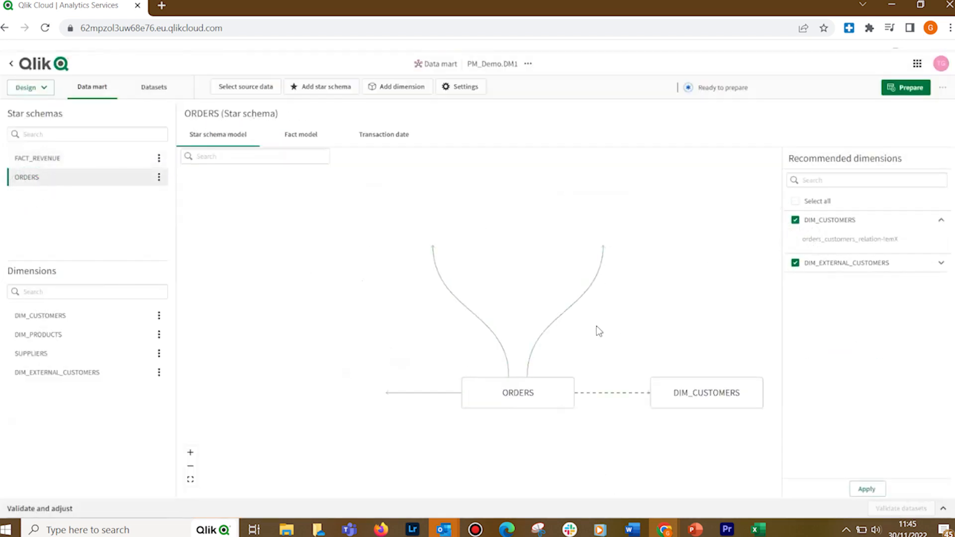
pyautogui.click(150, 87)
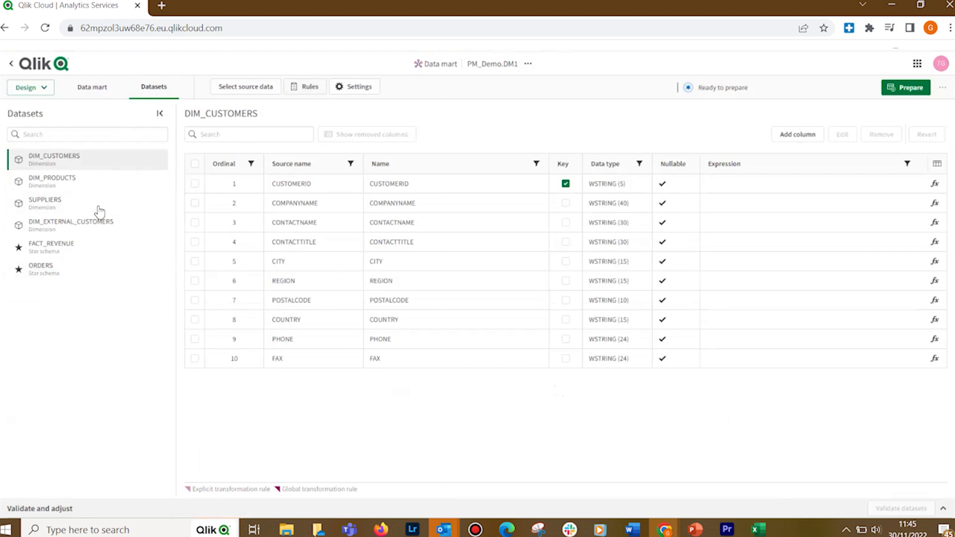
# Remove the CATEGORYID relation column from DIM_PRODUCTS
pyautogui.click(61, 187)
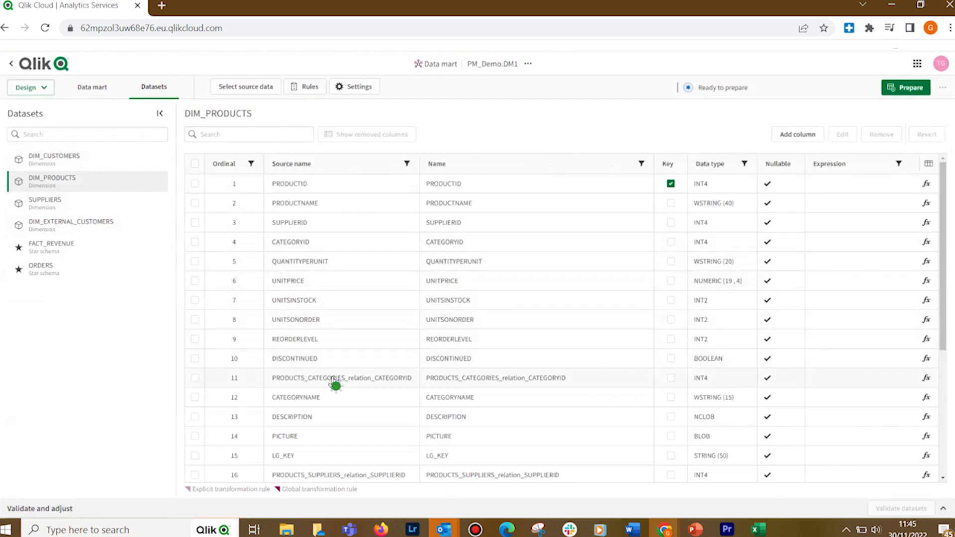
pyautogui.click(497, 378)
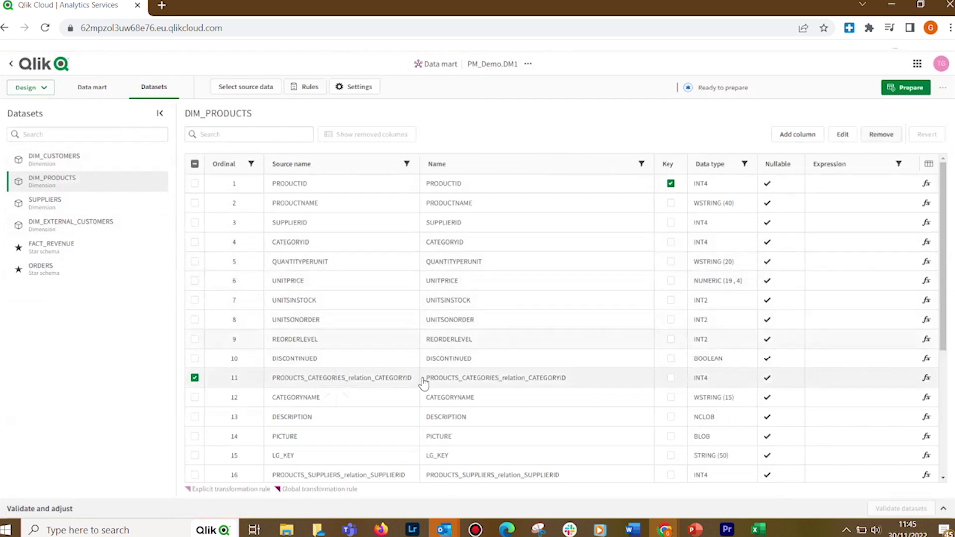
pyautogui.click(316, 463)
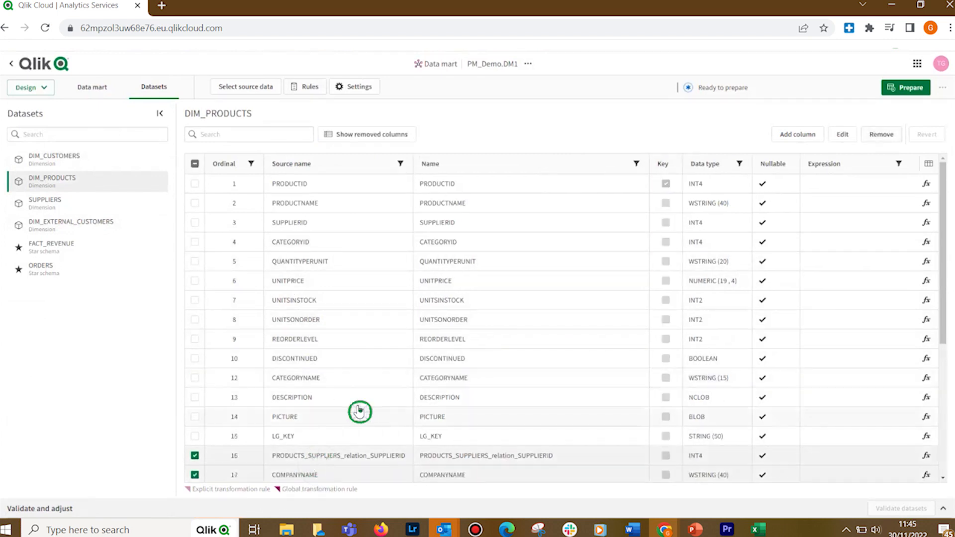
pyautogui.scroll(-3, 319, 341)
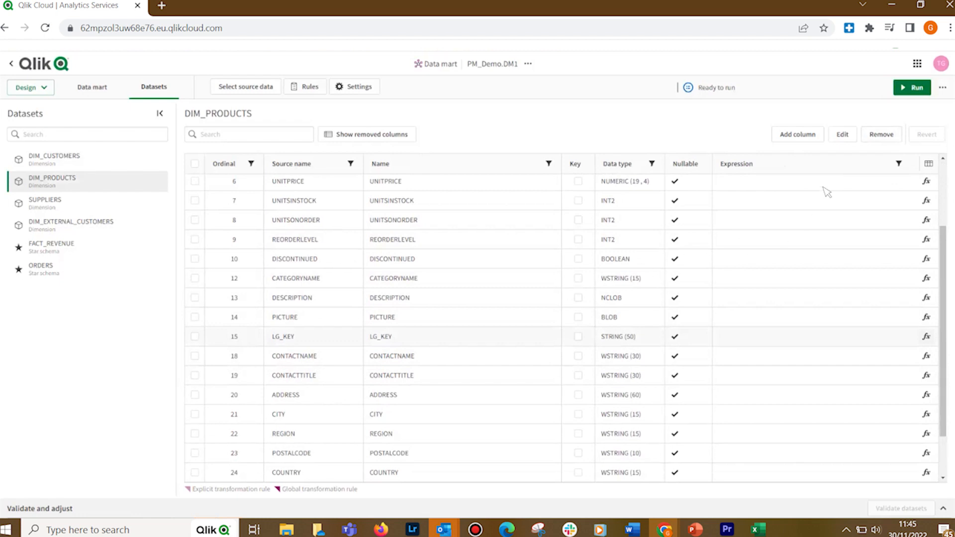
pyautogui.click(905, 89)
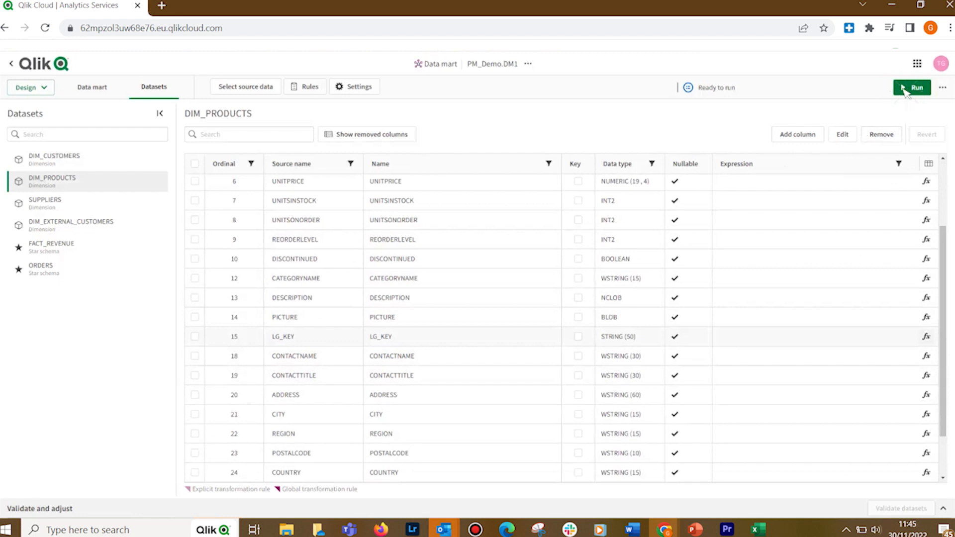